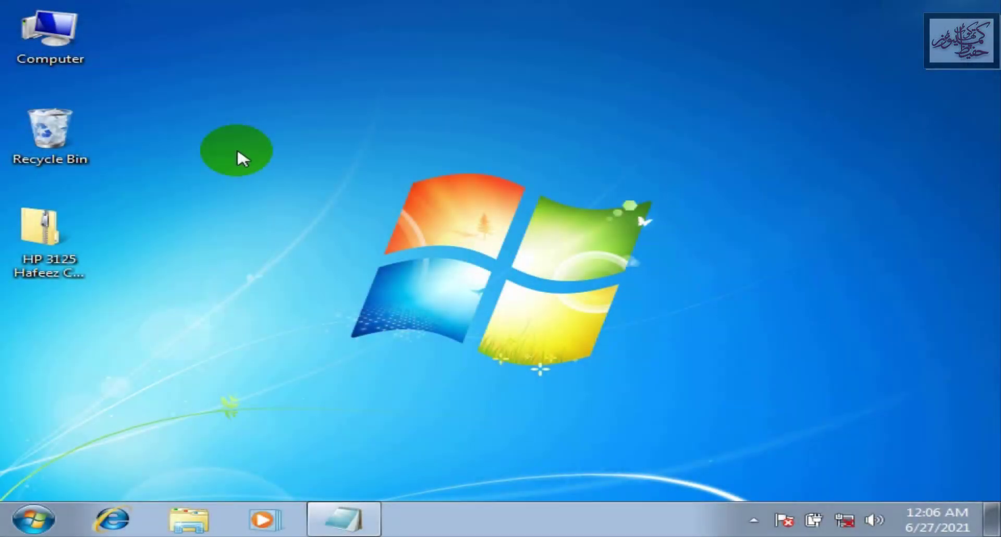
# Step: Create a new folder on the desktop and name it hp 3125 drivers
pyautogui.rightClick(237, 153)
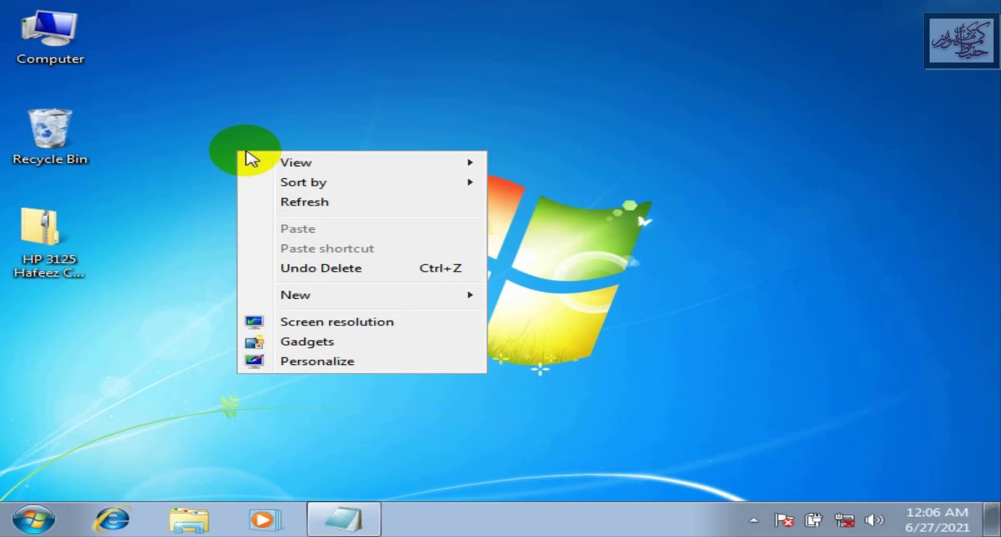
pyautogui.moveTo(363, 300)
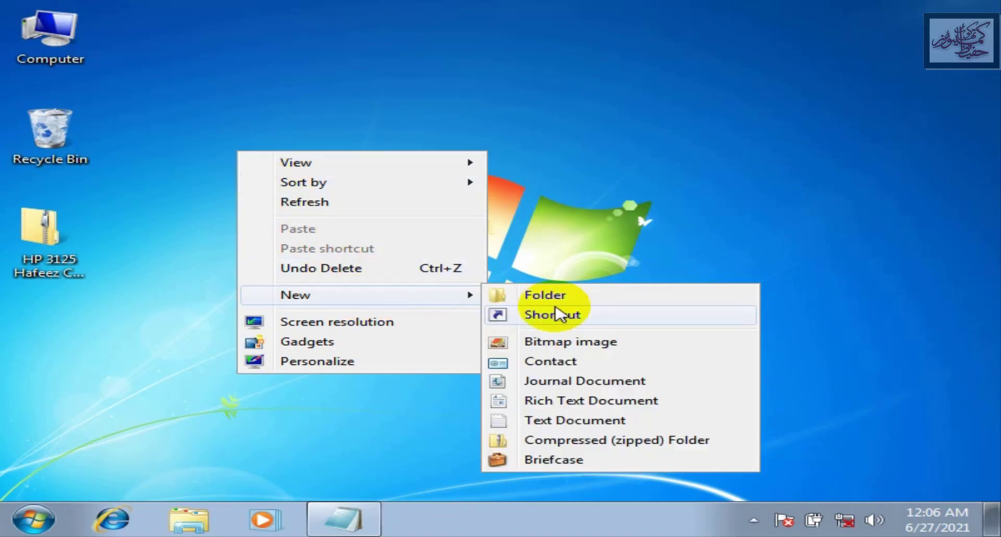
pyautogui.click(593, 298)
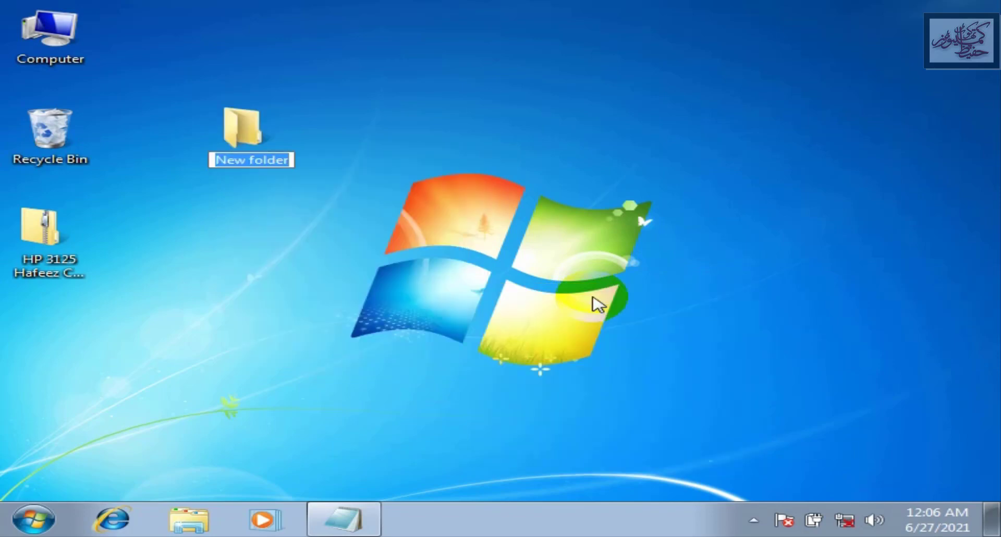
pyautogui.write('hp 3125 dr')
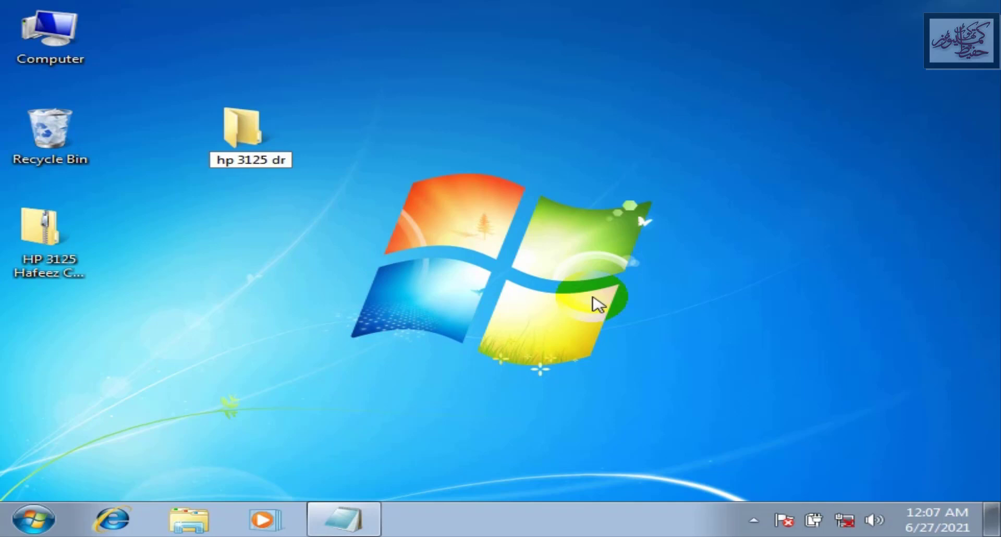
pyautogui.write('ivers')
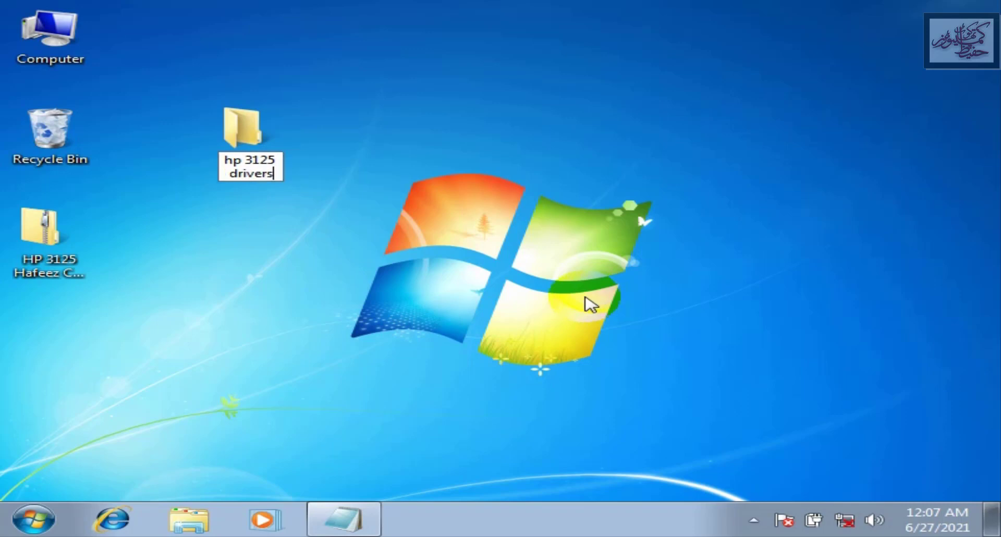
pyautogui.click(280, 212)
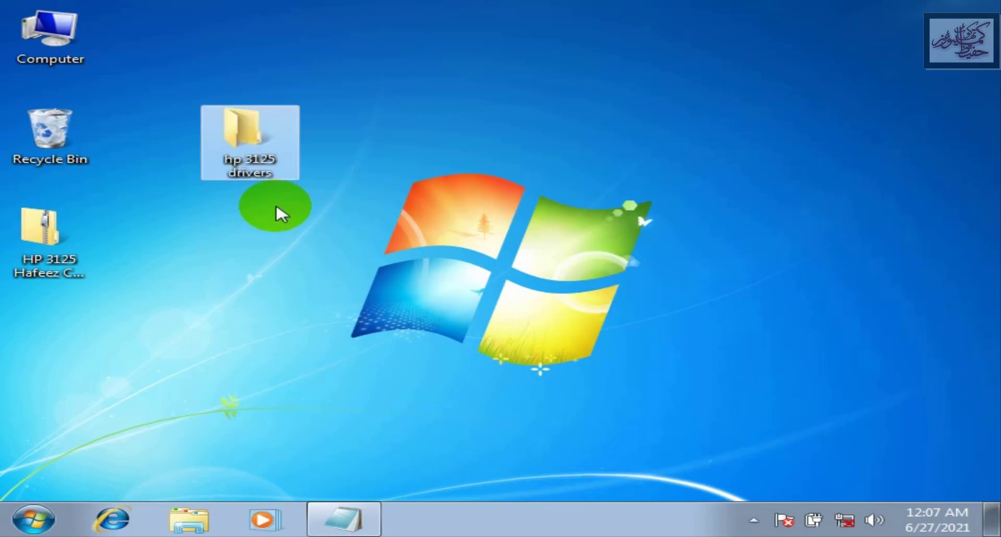
# Step: Copy the BLUETOOTH, Display, Net, System and USB folders from the HP 3125 zip archive into hp 3125 drivers, and close the archive
pyautogui.click(39, 266)
pyautogui.doubleClick(46, 269)
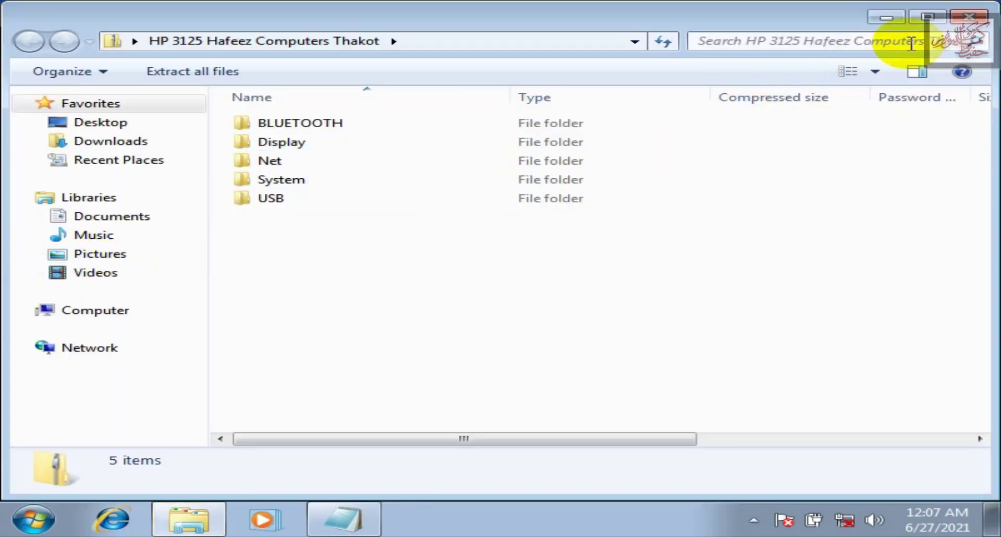
pyautogui.doubleClick(891, 10)
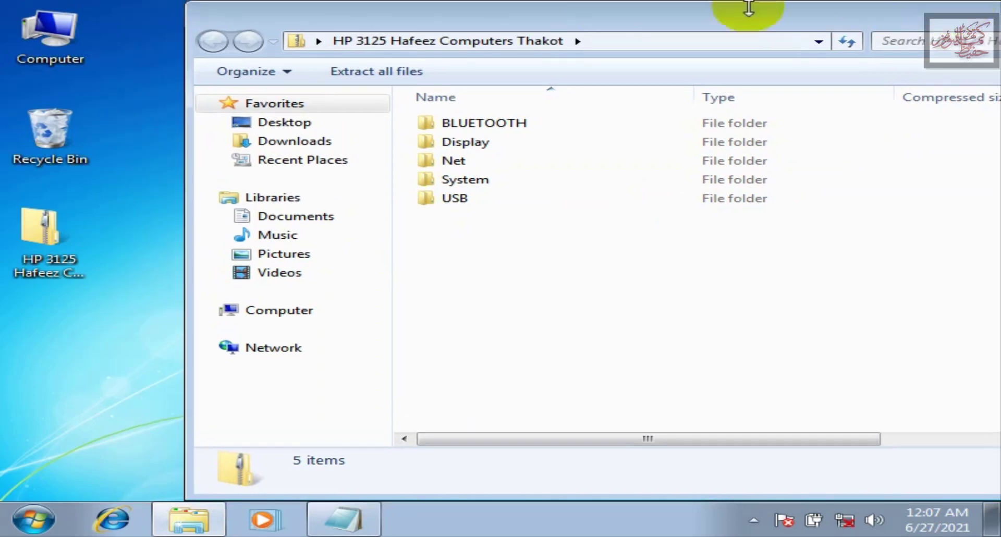
pyautogui.moveTo(351, 26); pyautogui.dragTo(626, 36)
pyautogui.moveTo(719, 254); pyautogui.dragTo(252, 159)
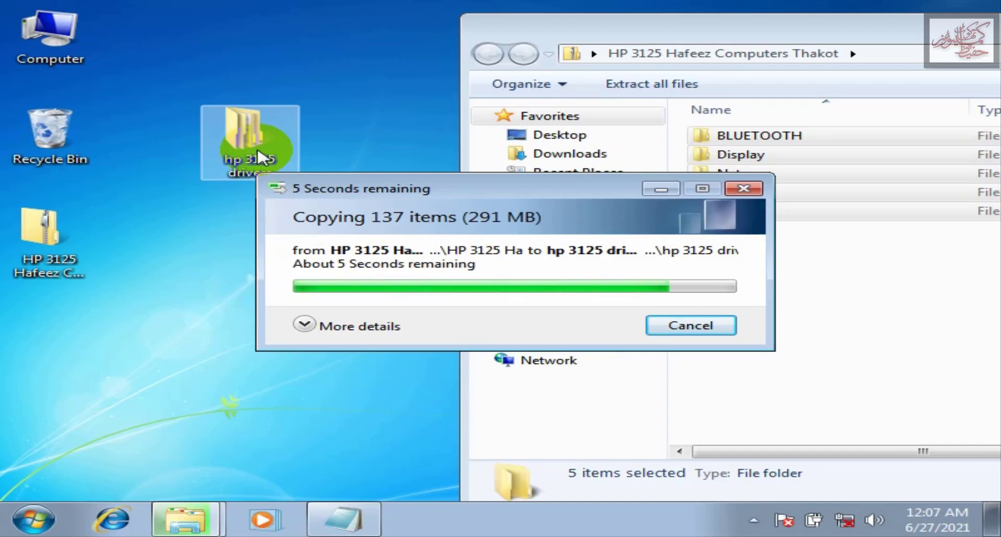
pyautogui.press('Down')
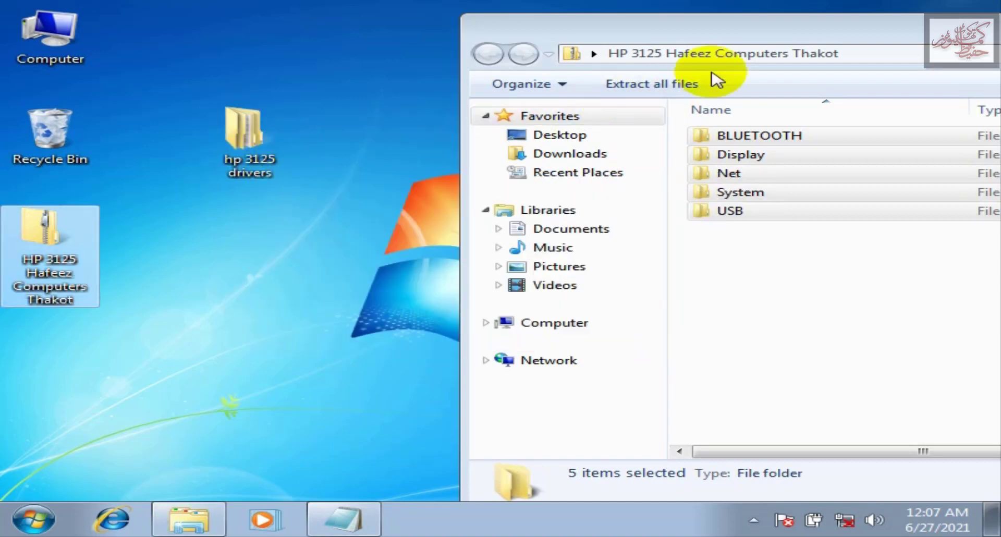
pyautogui.moveTo(766, 38); pyautogui.dragTo(282, 156)
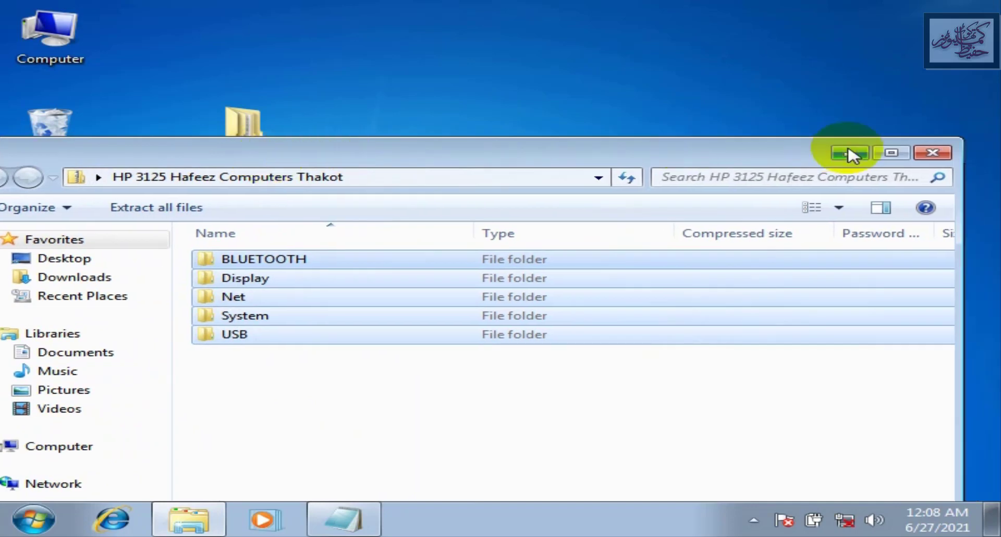
pyautogui.click(937, 152)
# Step: Open the hp 3125 drivers folder to check the copied driver folders, and close it
pyautogui.click(255, 167)
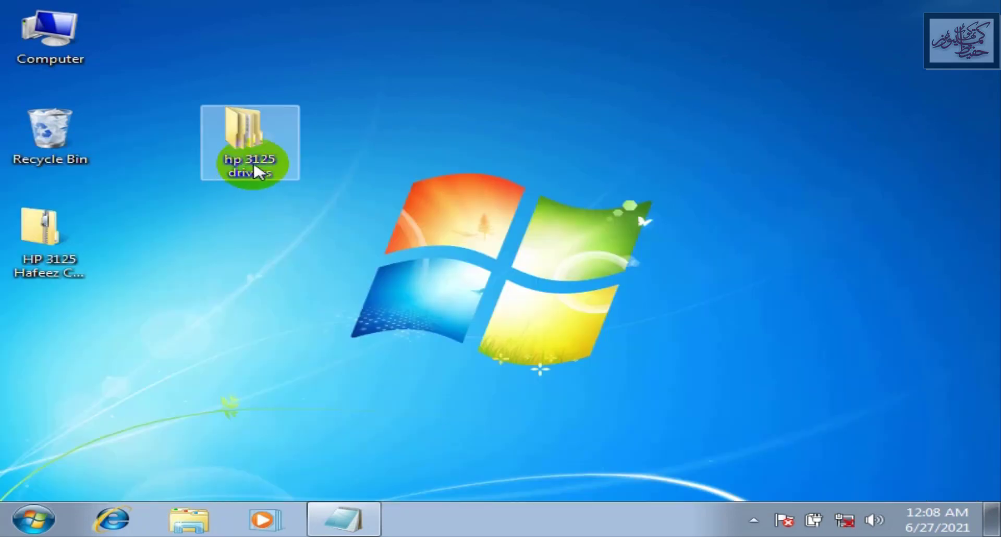
pyautogui.doubleClick(255, 170)
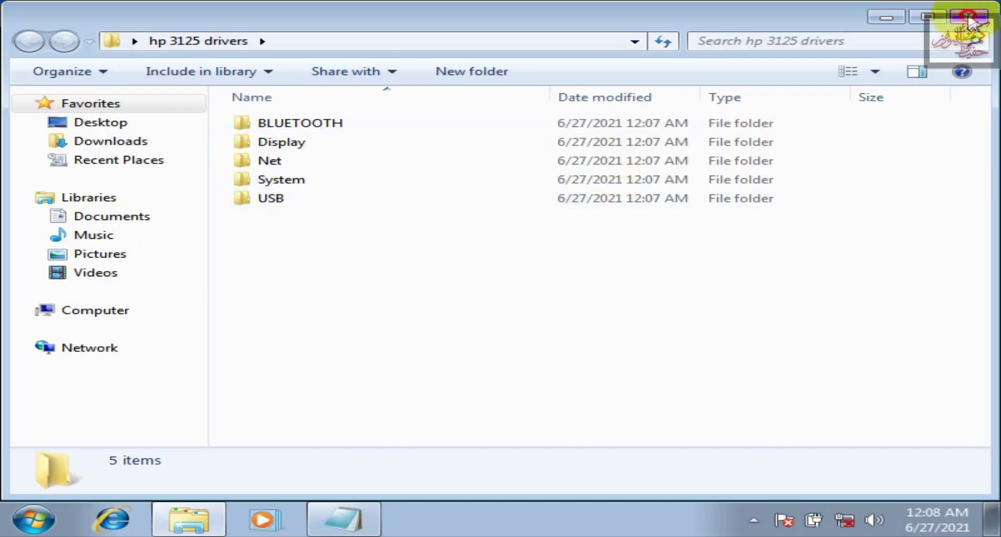
pyautogui.click(969, 17)
# Step: View the computer's system properties and open Device Manager from there
pyautogui.click(74, 43)
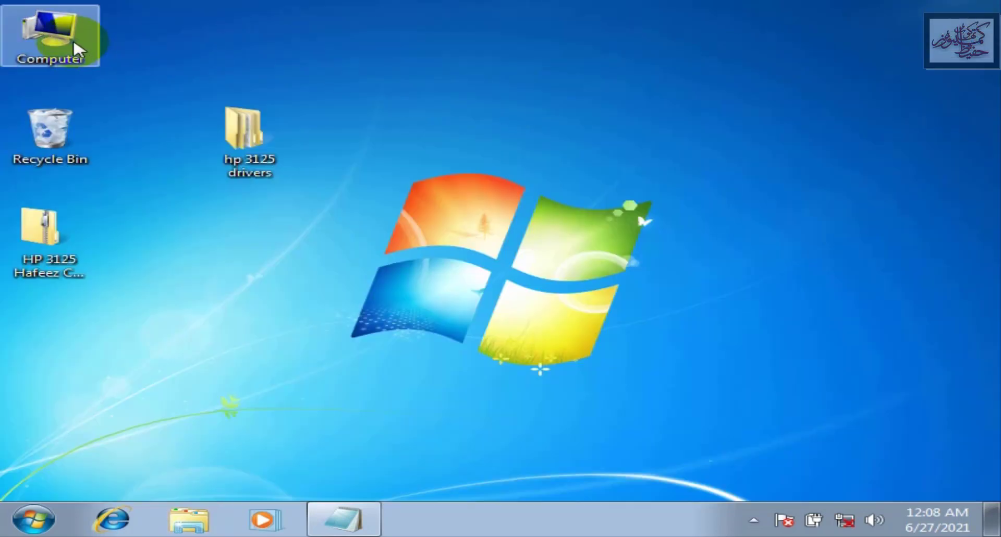
pyautogui.rightClick(74, 44)
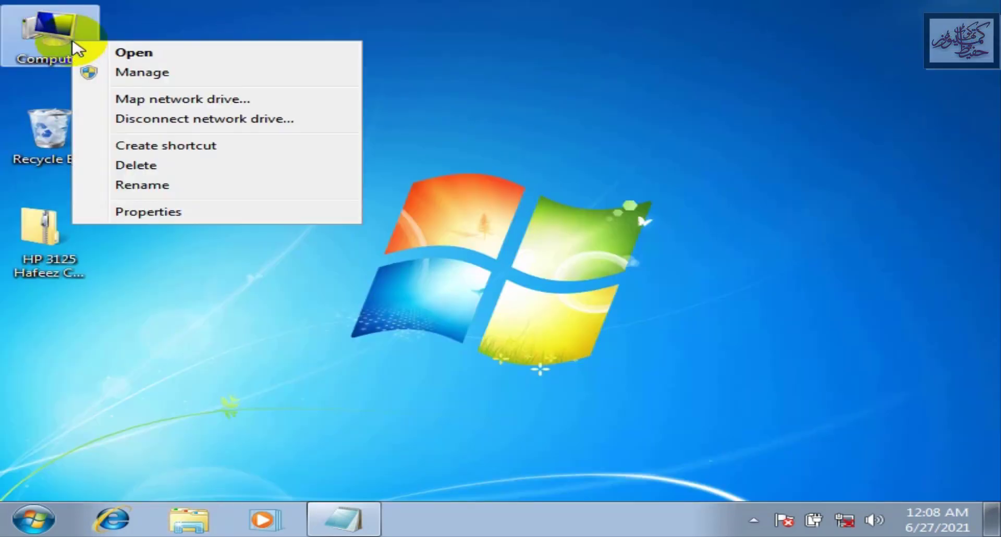
pyautogui.click(214, 214)
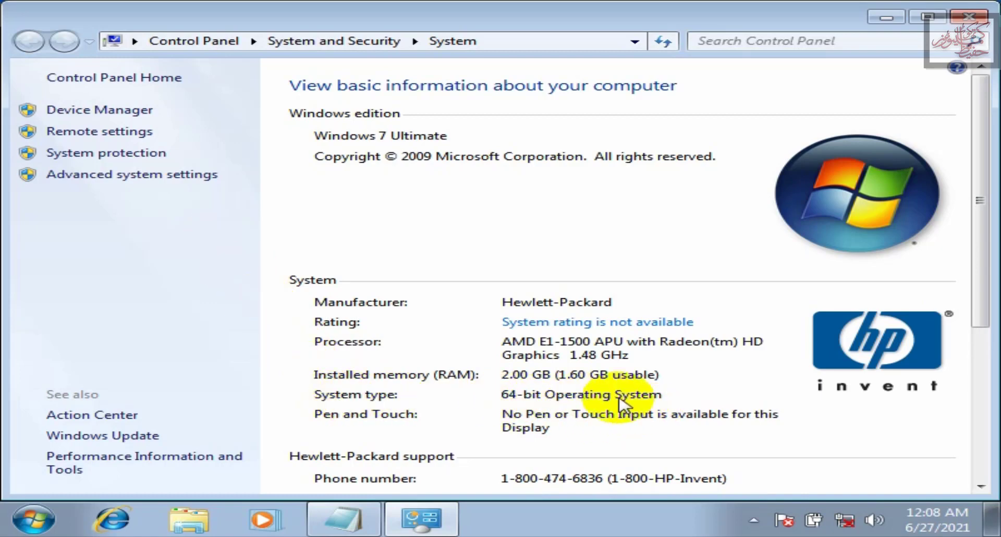
pyautogui.click(112, 112)
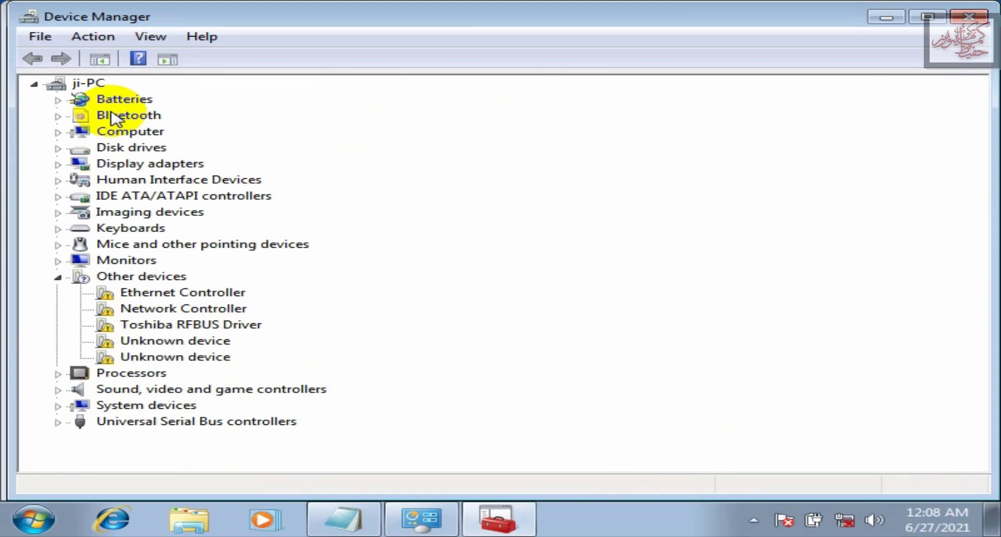
# Step: Start a driver update for the Ethernet Controller, choosing to browse the computer for driver software
pyautogui.click(197, 296)
pyautogui.rightClick(198, 298)
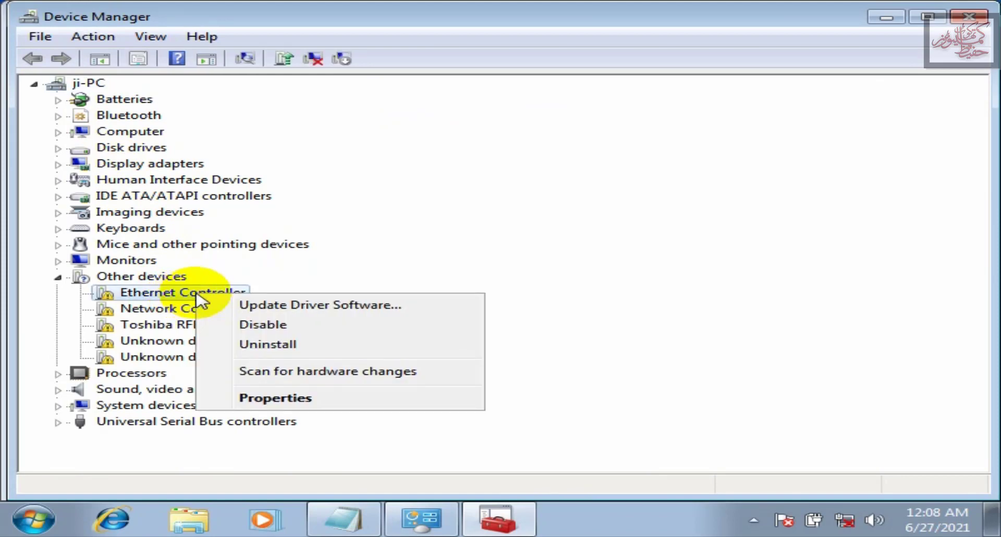
pyautogui.click(316, 307)
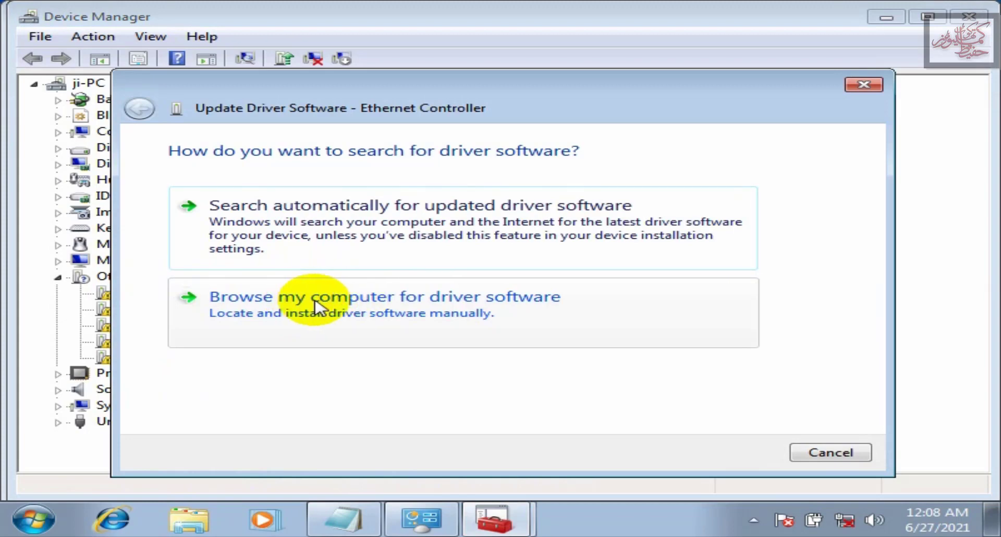
pyautogui.click(319, 309)
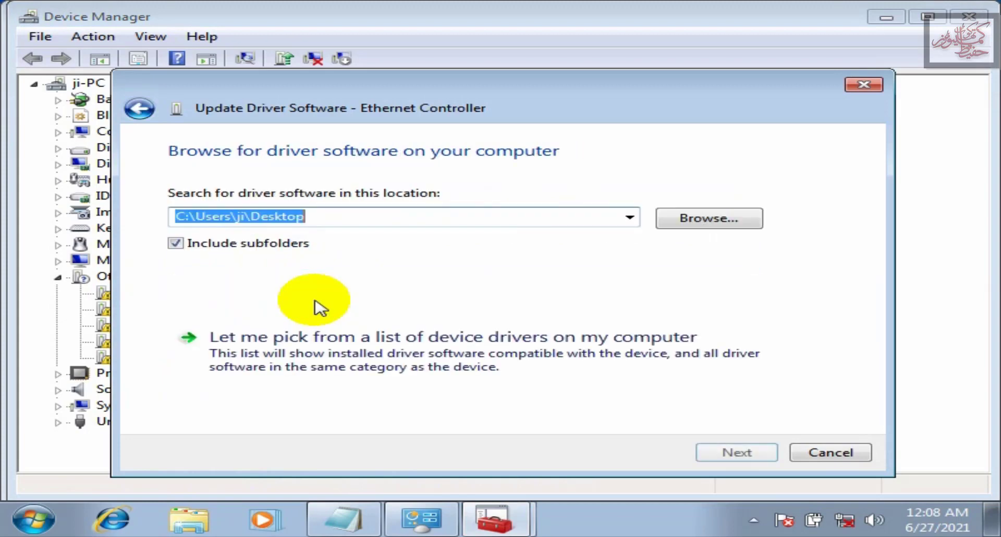
# Step: Set the driver search location to the Realtek PCIe GBE Family Controller folder under hp 3125 drivers\Net on the desktop
pyautogui.click(750, 224)
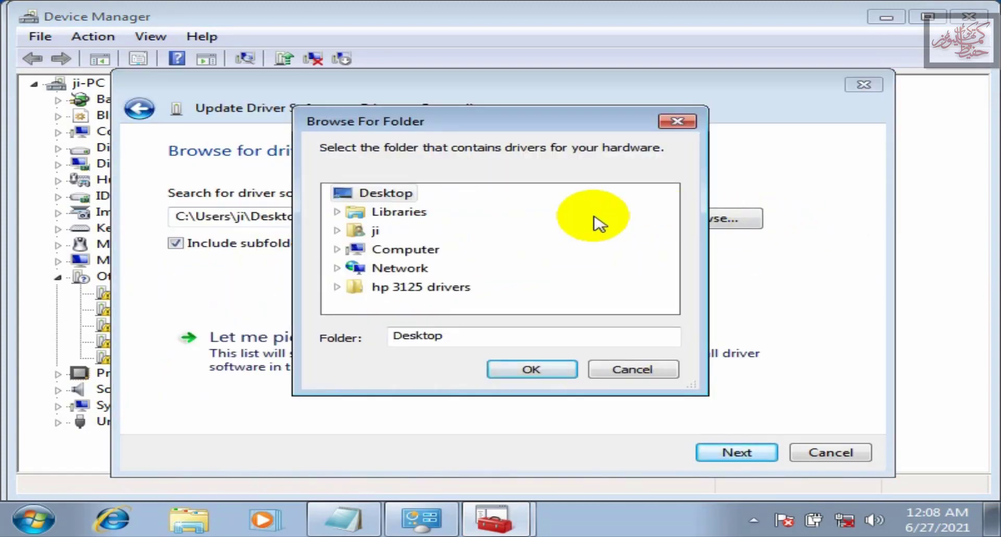
pyautogui.click(337, 287)
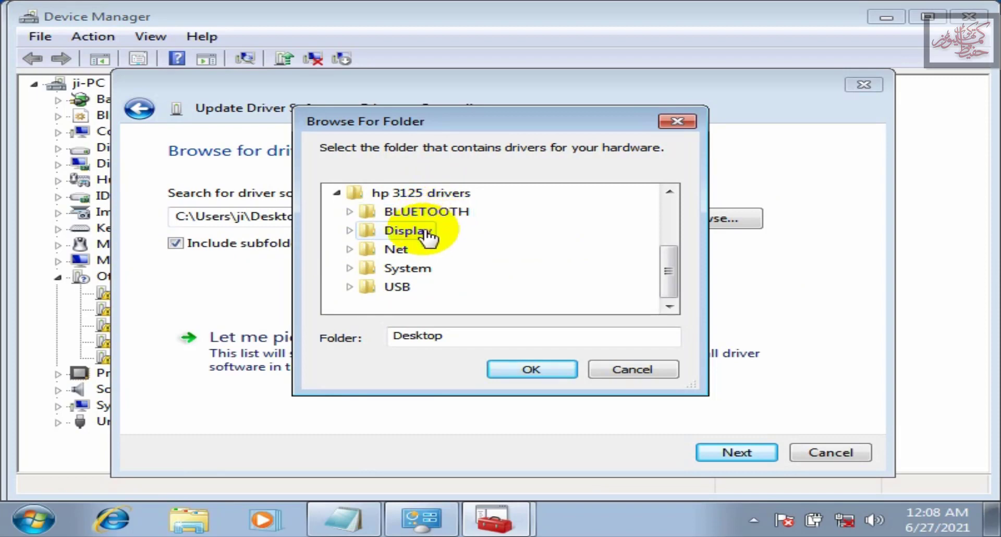
pyautogui.click(396, 250)
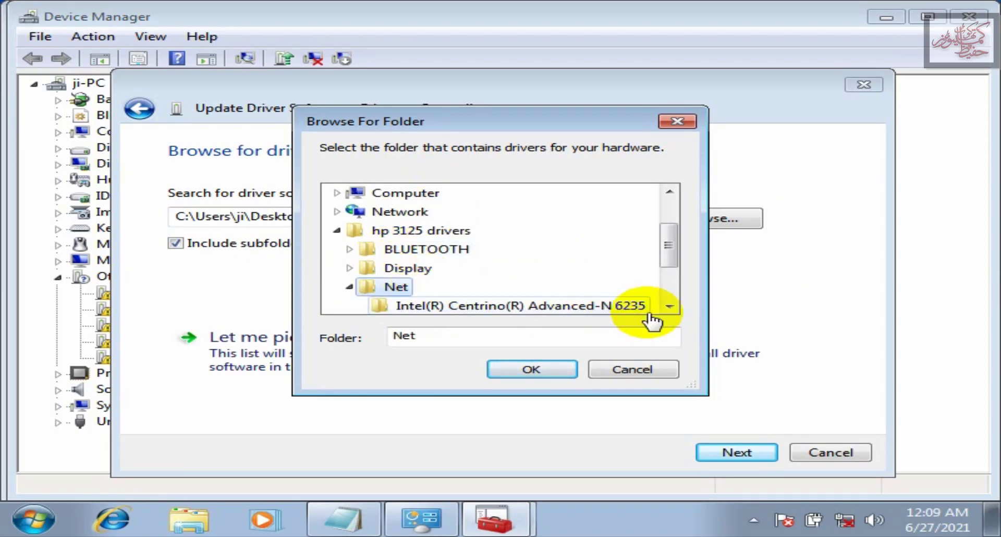
pyautogui.click(670, 307)
pyautogui.click(670, 307)
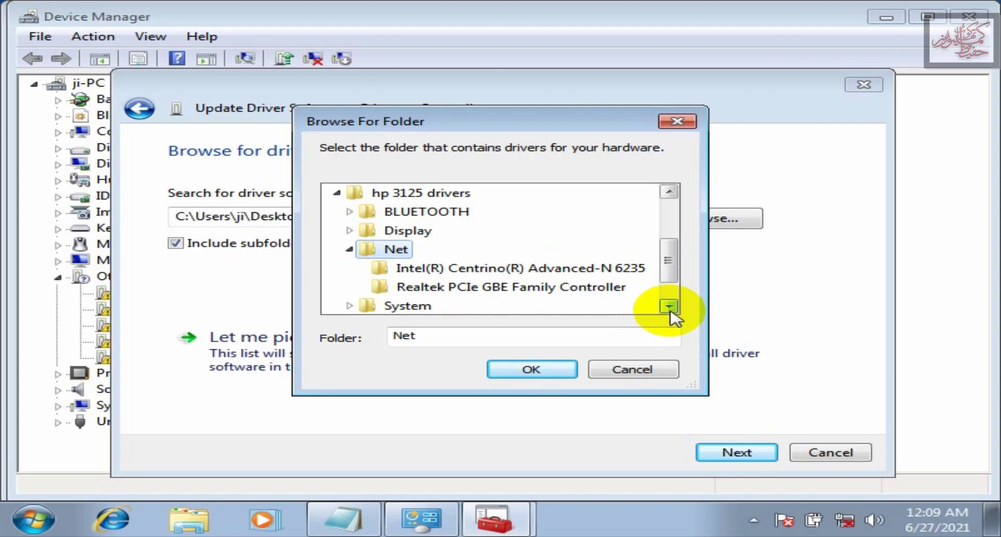
pyautogui.click(438, 288)
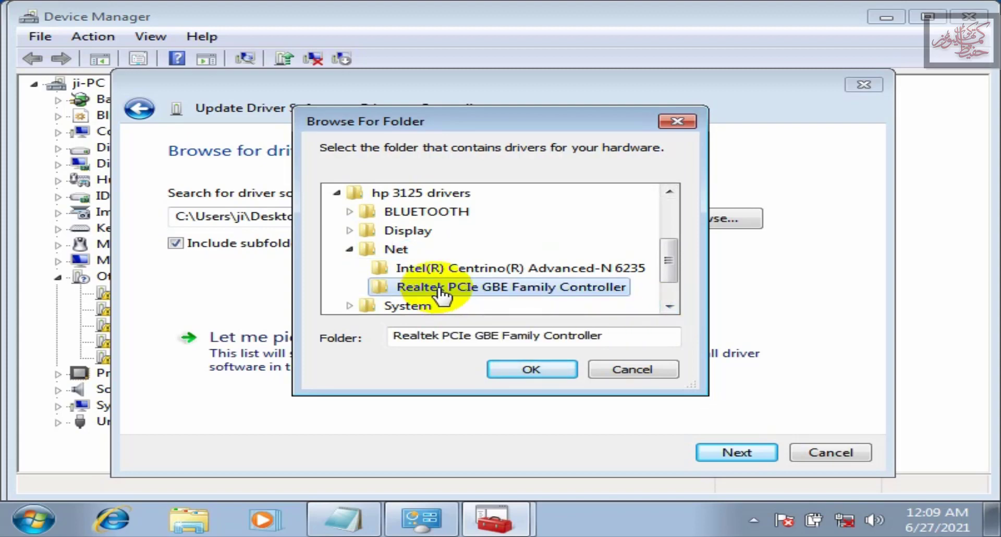
pyautogui.click(534, 369)
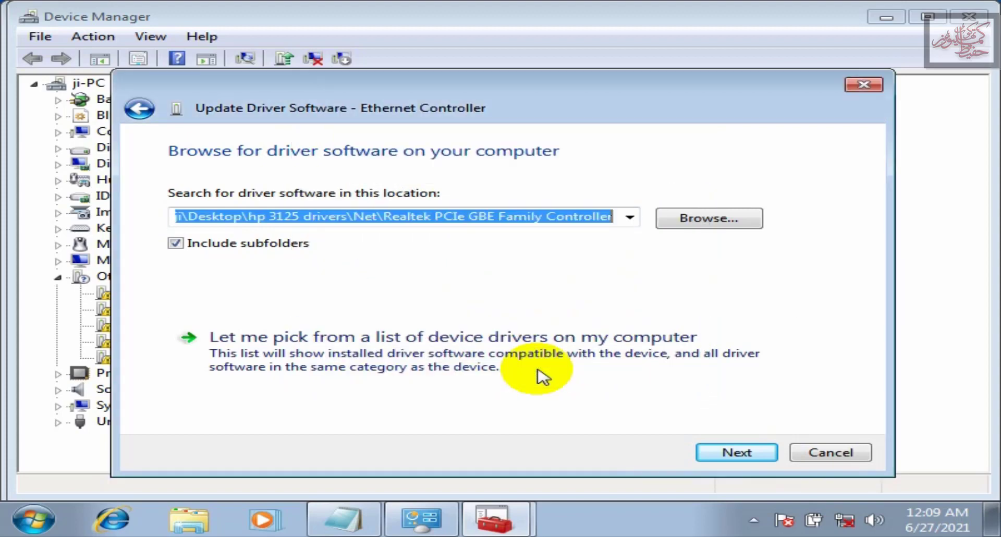
# Step: Install the Ethernet Controller driver, allowing the unverified driver software anyway, and close the update wizard
pyautogui.click(721, 455)
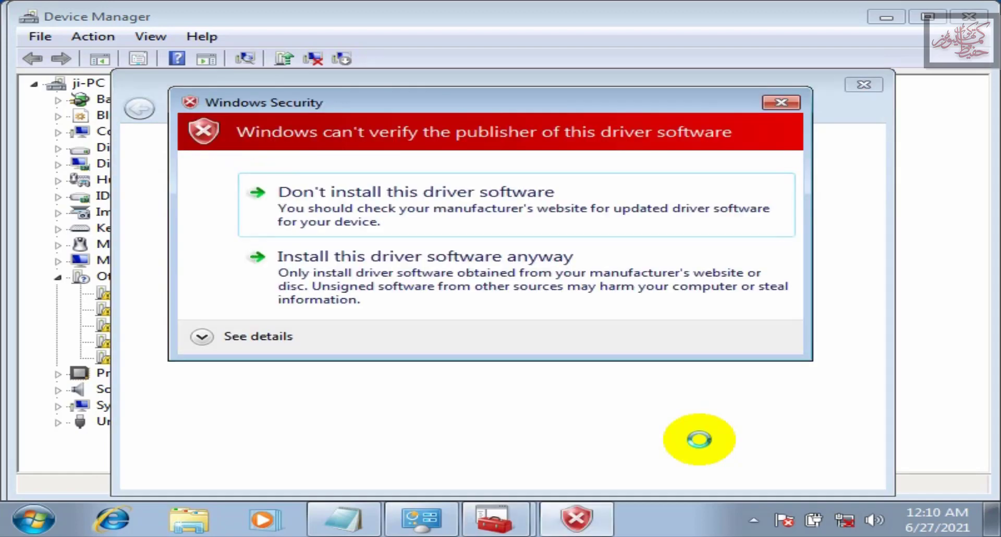
pyautogui.click(453, 267)
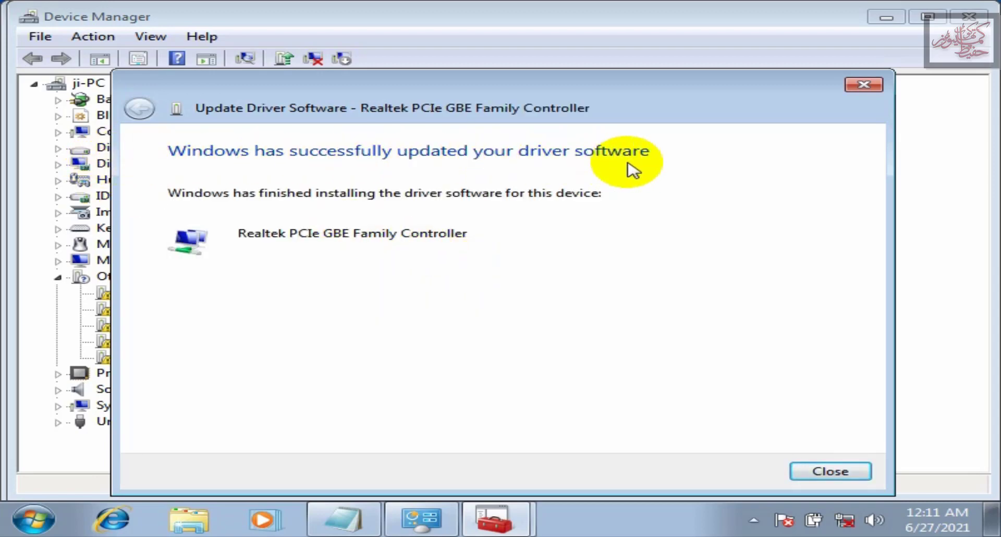
pyautogui.click(830, 472)
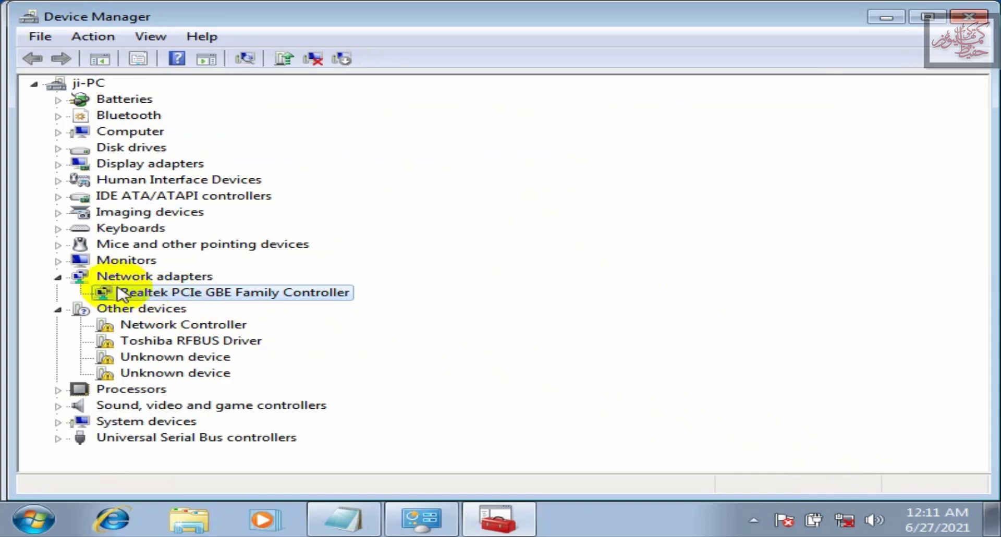
# Step: Start a driver update for the Network Controller under Other devices, choosing to browse the computer for driver software
pyautogui.click(181, 325)
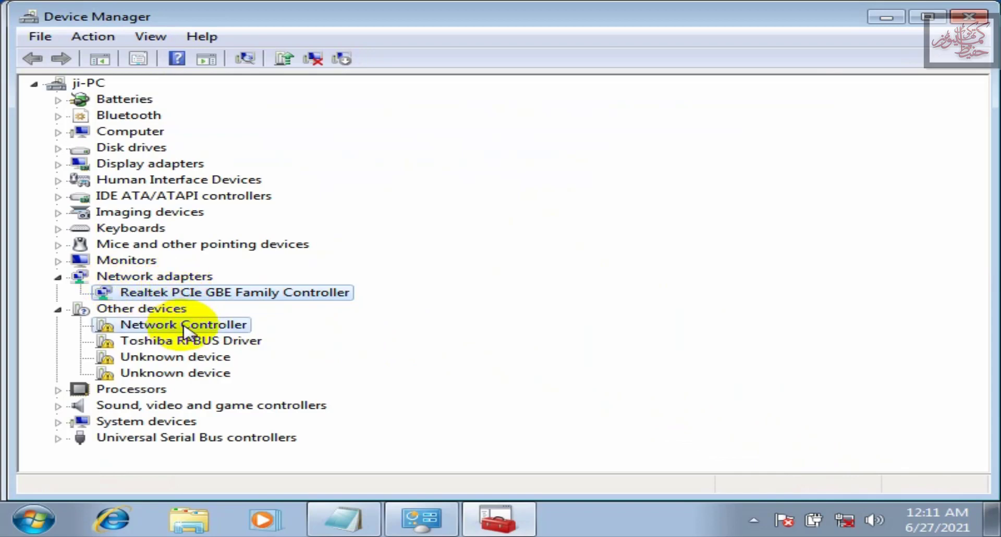
pyautogui.rightClick(185, 324)
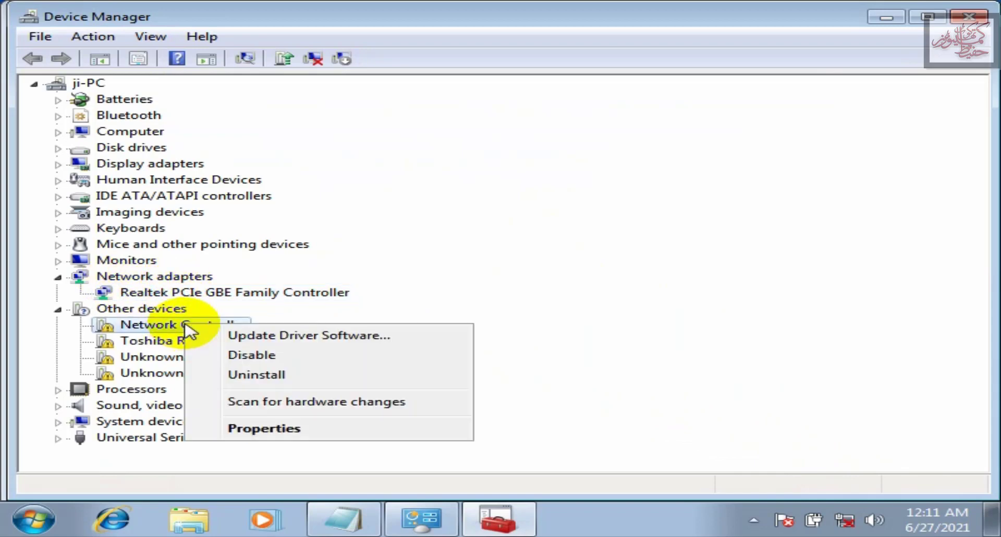
pyautogui.click(284, 341)
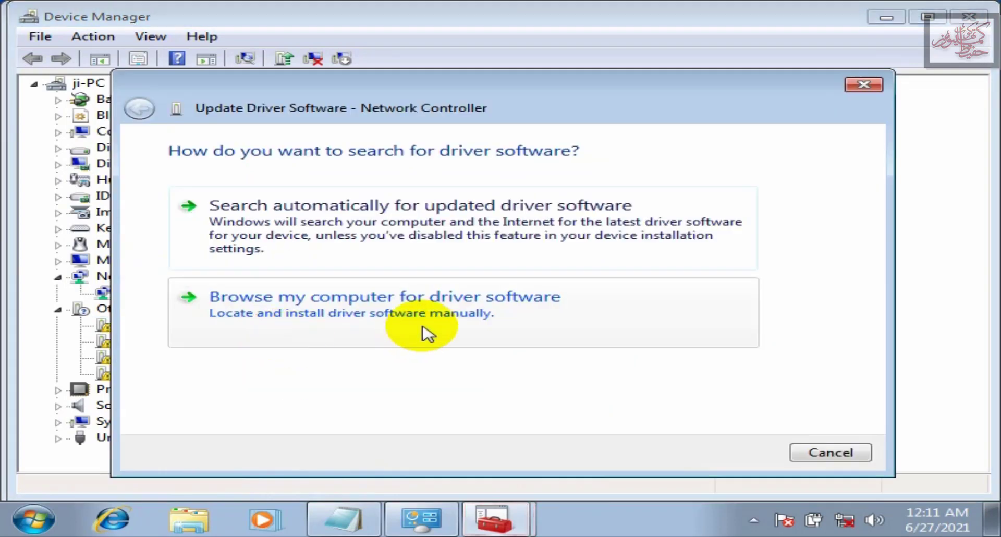
pyautogui.click(433, 309)
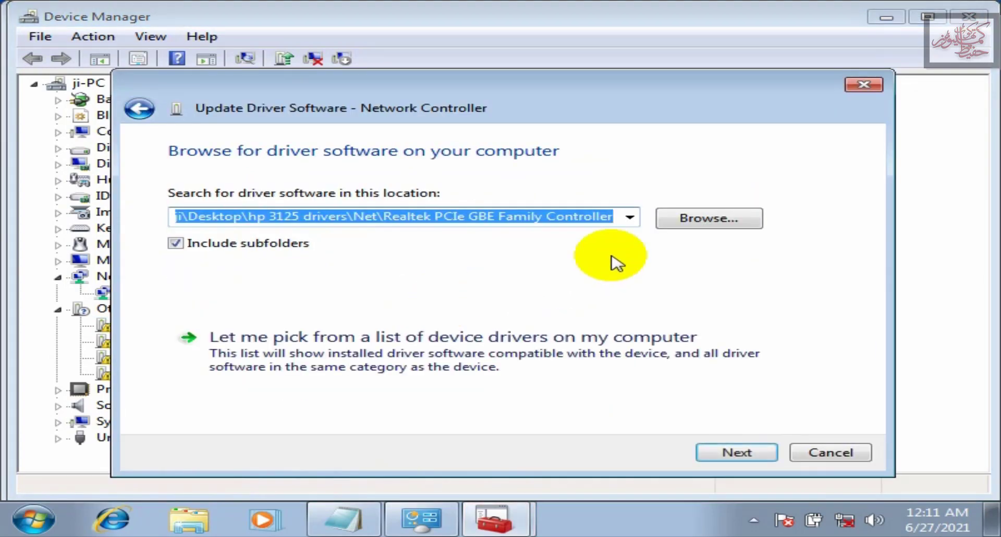
# Step: Install the Network Controller driver from the Intel(R) Centrino(R) Advanced-N 6235 folder under hp 3125 drivers\Net and close the update wizard
pyautogui.click(709, 219)
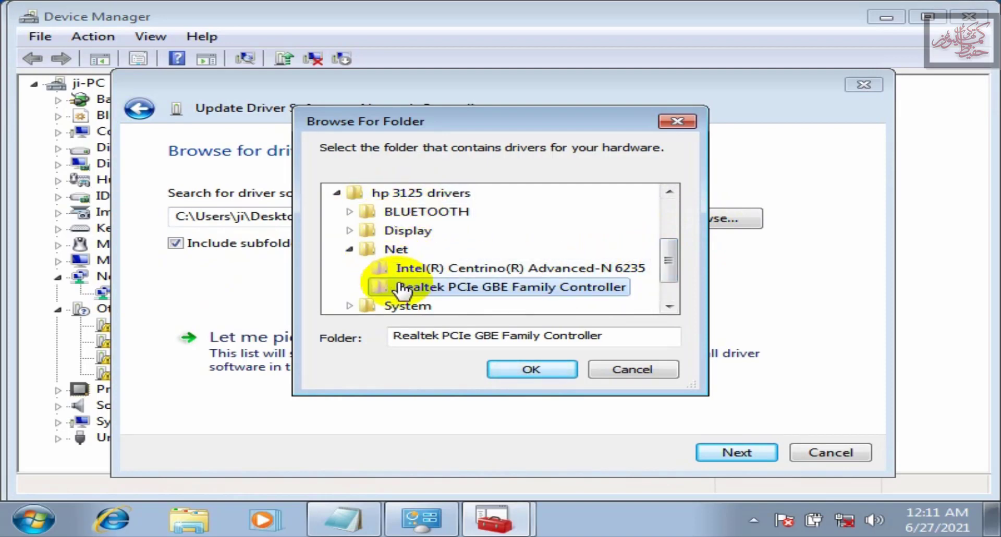
pyautogui.click(466, 270)
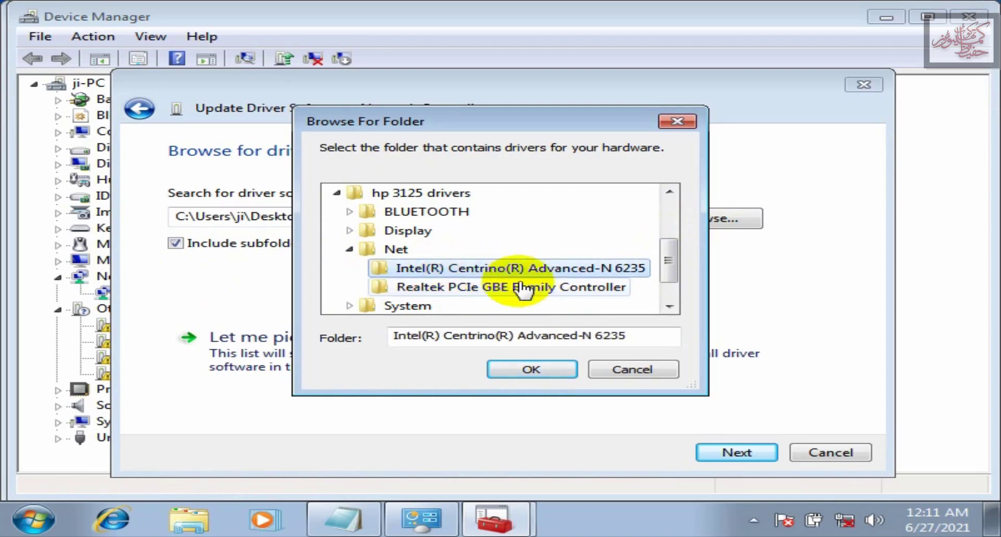
pyautogui.click(544, 371)
pyautogui.click(731, 455)
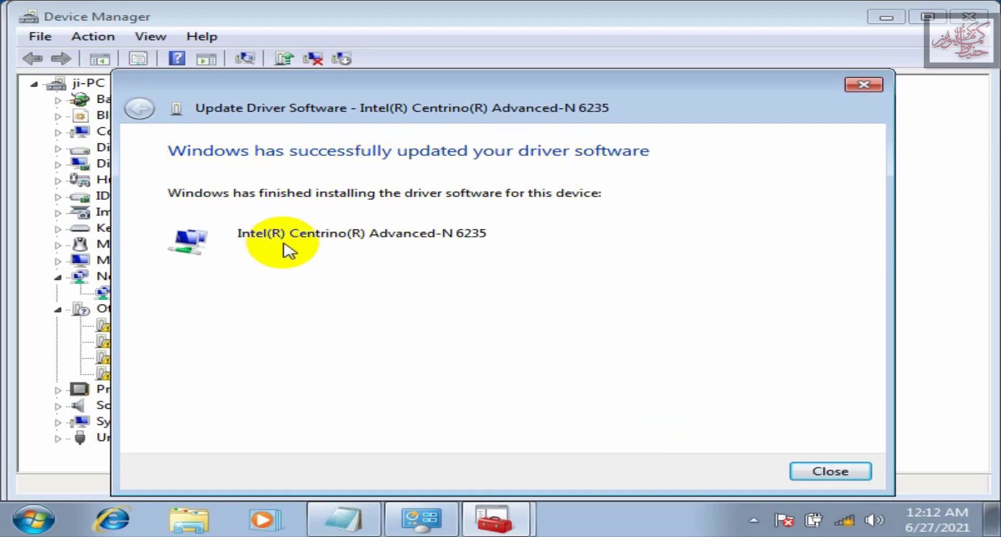
pyautogui.click(819, 474)
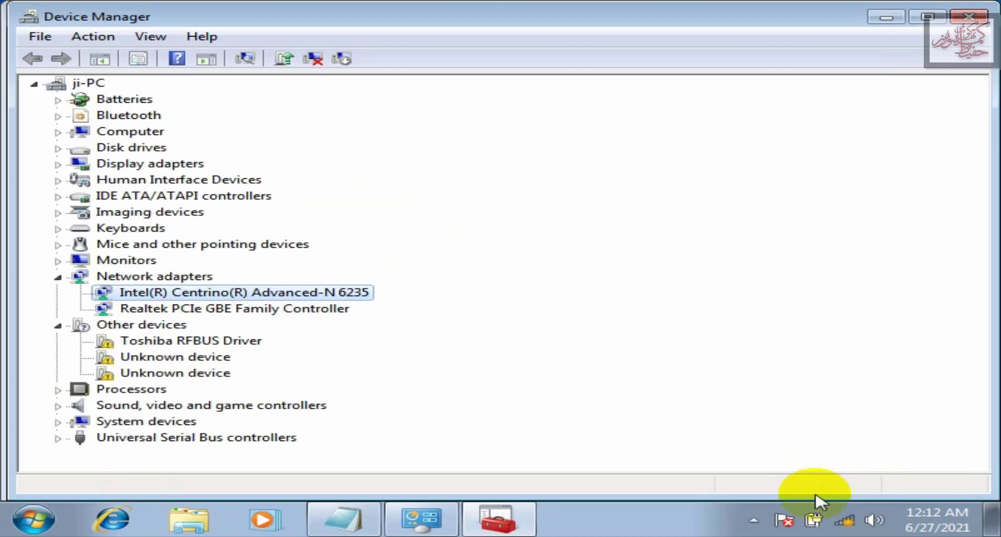
# Step: Check the list of available wireless network connections and close it again
pyautogui.click(847, 522)
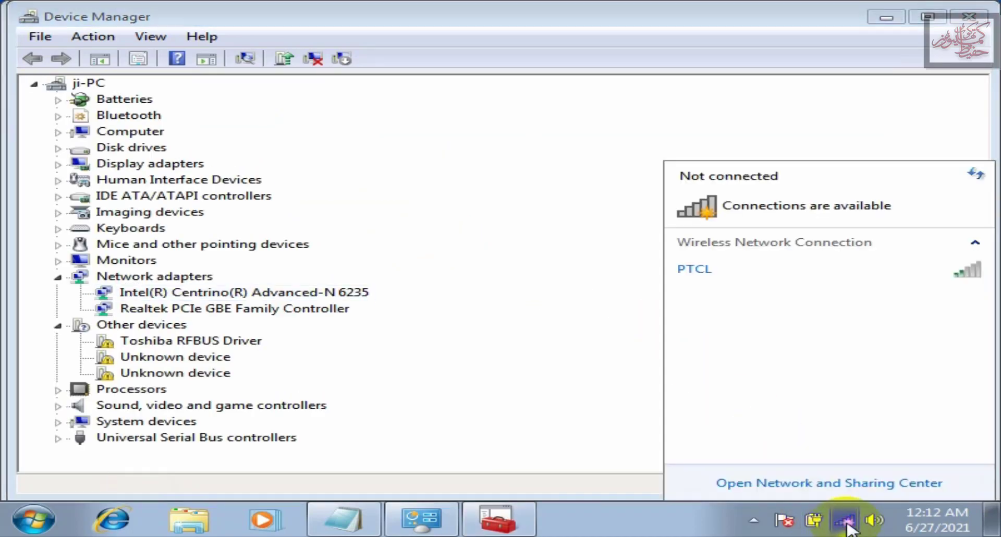
pyautogui.click(846, 520)
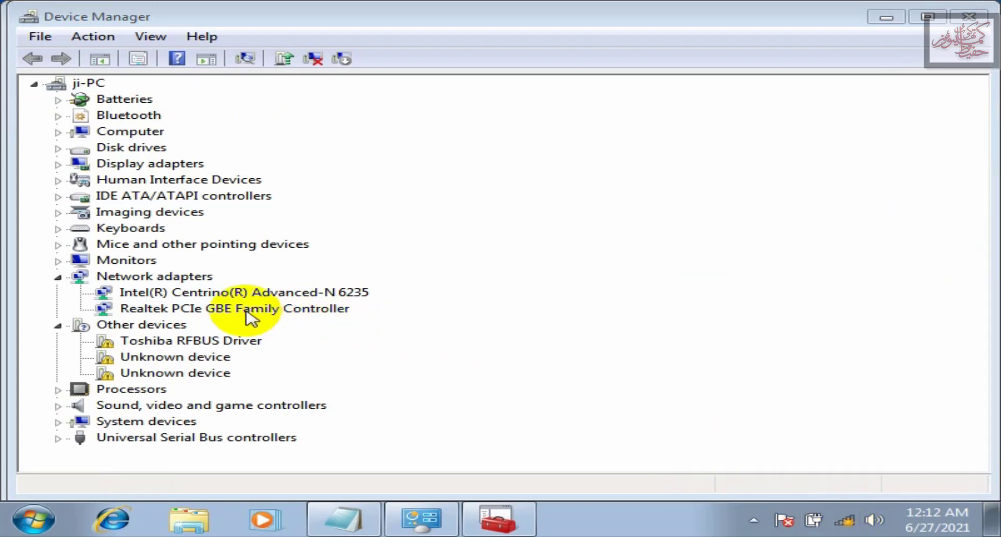
# Step: Start a driver update for the Standard VGA Graphics Adapter under Display adapters, choosing to browse the computer for driver software
pyautogui.click(58, 165)
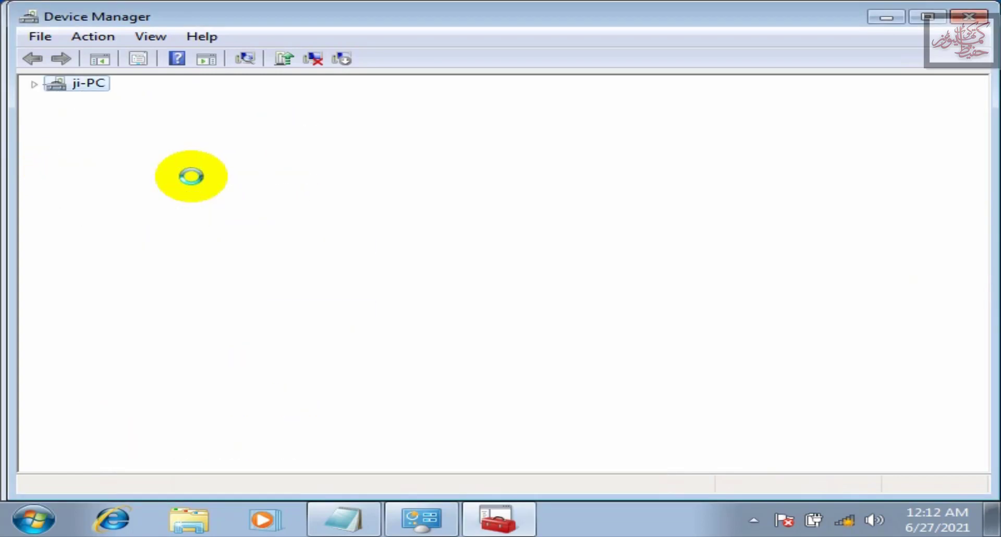
pyautogui.click(194, 180)
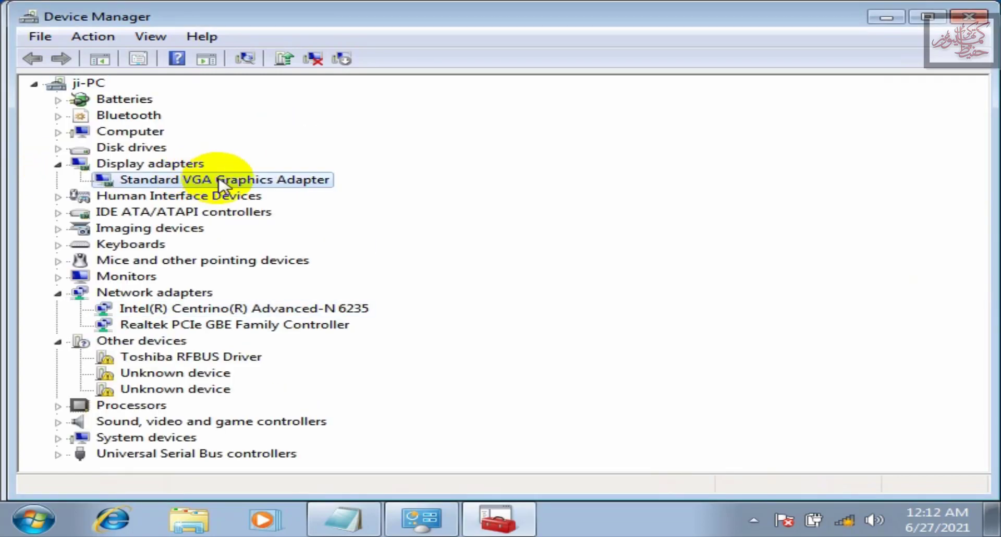
pyautogui.rightClick(219, 184)
pyautogui.click(267, 190)
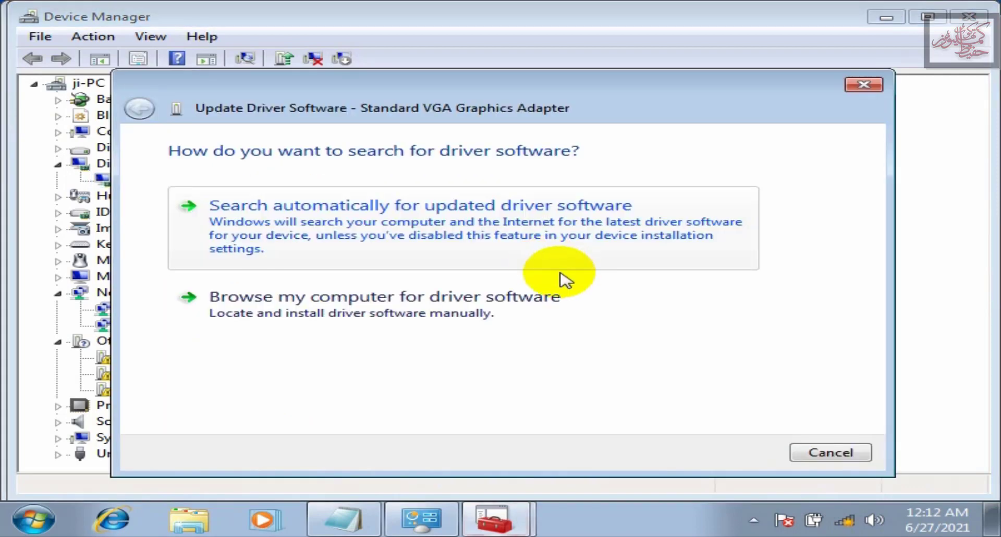
pyautogui.click(512, 302)
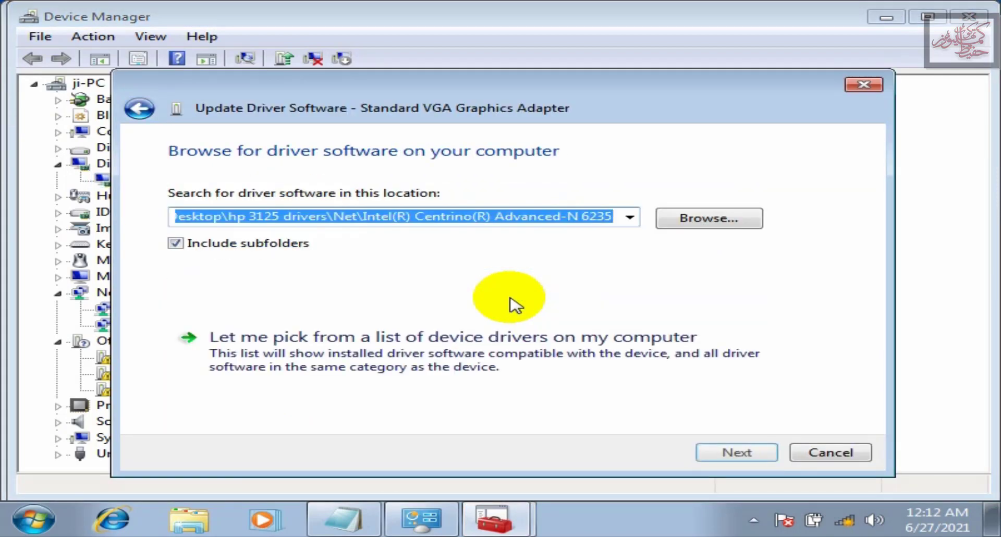
# Step: Set the driver search location to the AMD Radeon HD 7310 Graphics folder under hp 3125 drivers\Display
pyautogui.click(709, 219)
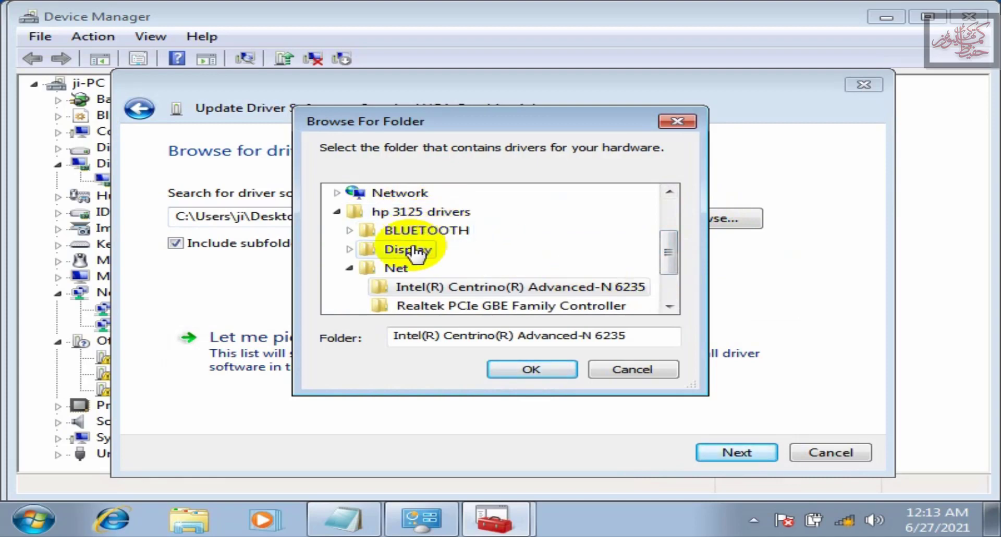
pyautogui.click(350, 250)
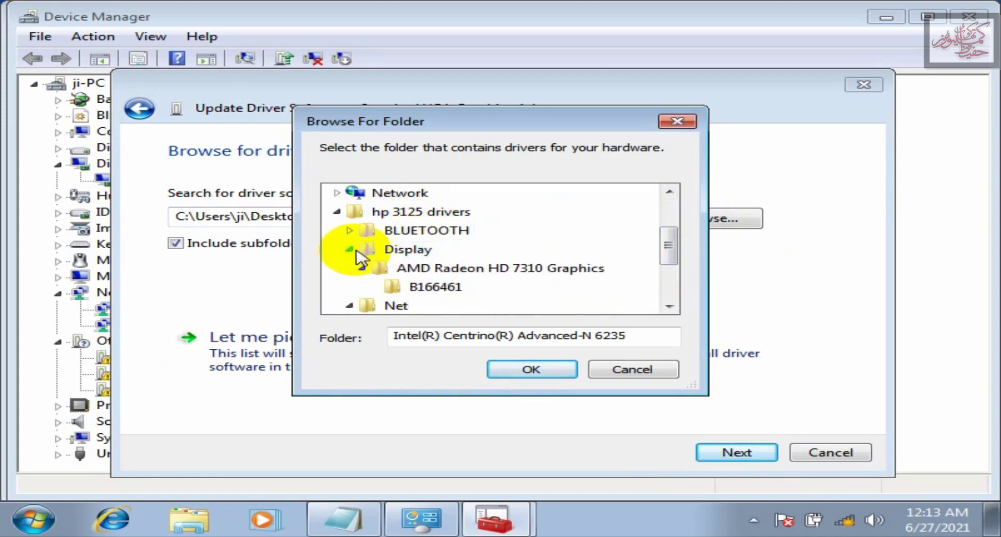
pyautogui.click(412, 252)
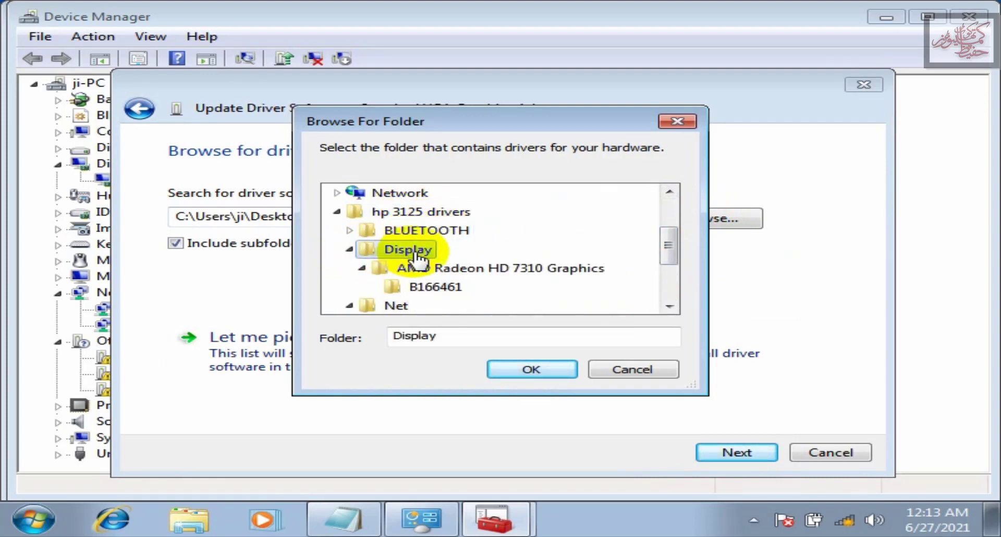
pyautogui.click(502, 269)
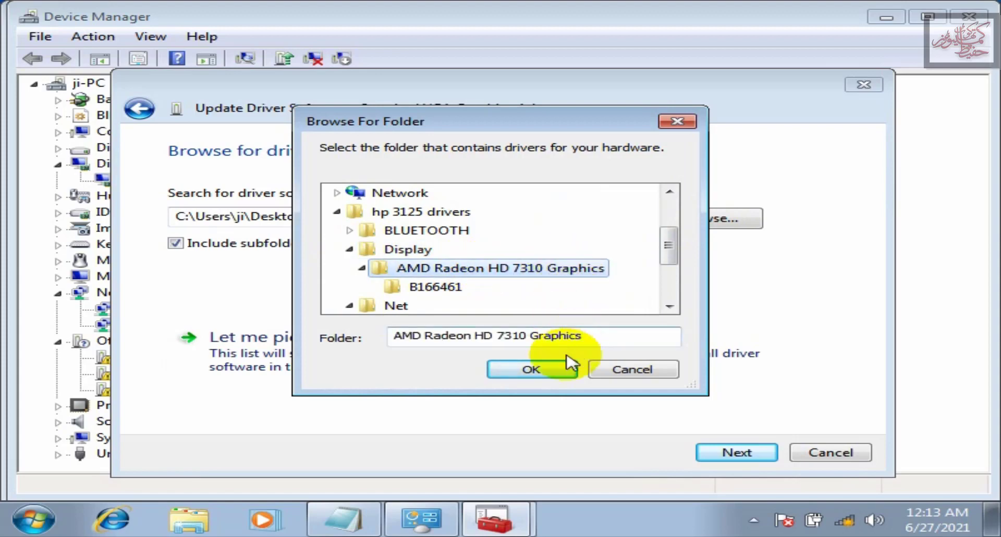
pyautogui.click(543, 371)
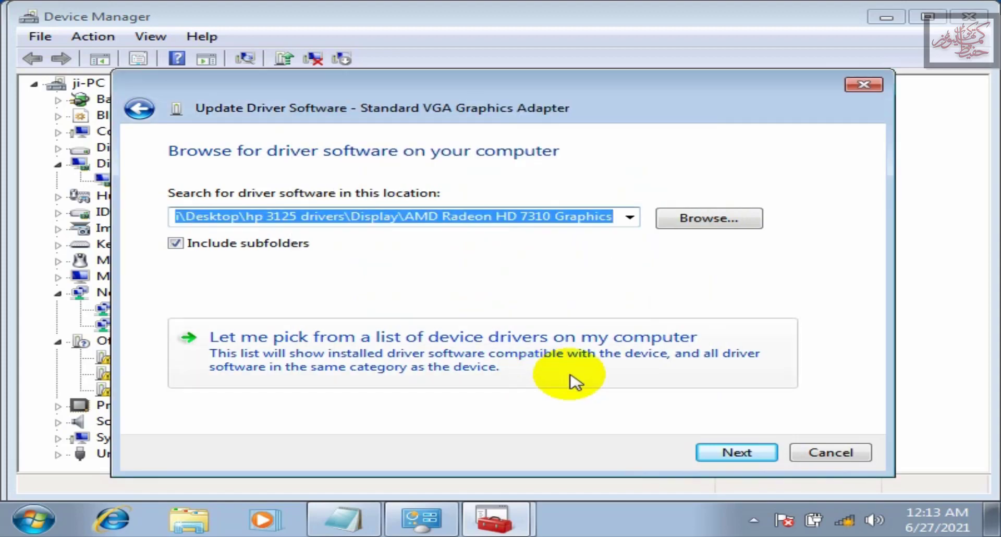
# Step: Install the graphics adapter driver from the chosen folder, then close the update wizard, Device Manager and the System window
pyautogui.click(740, 453)
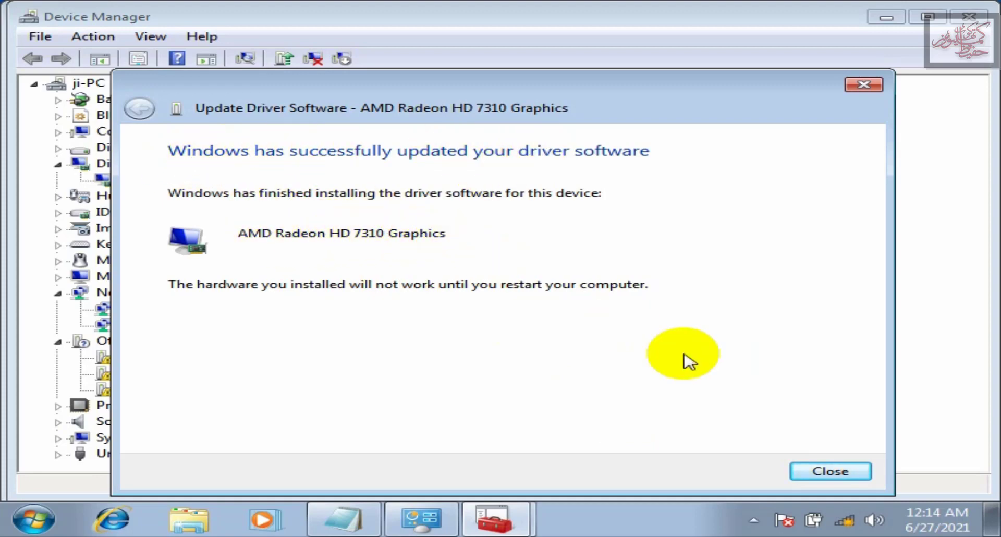
pyautogui.click(839, 472)
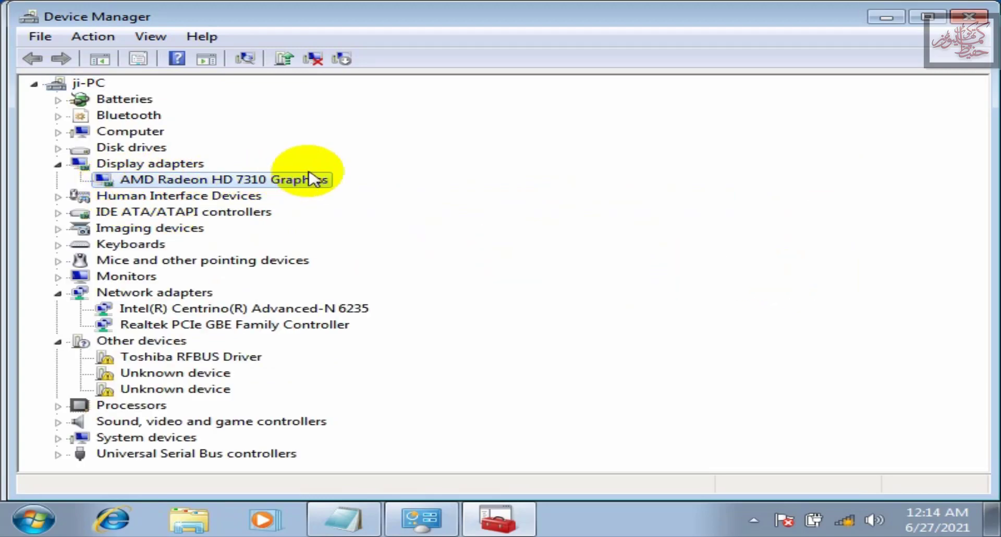
pyautogui.click(985, 19)
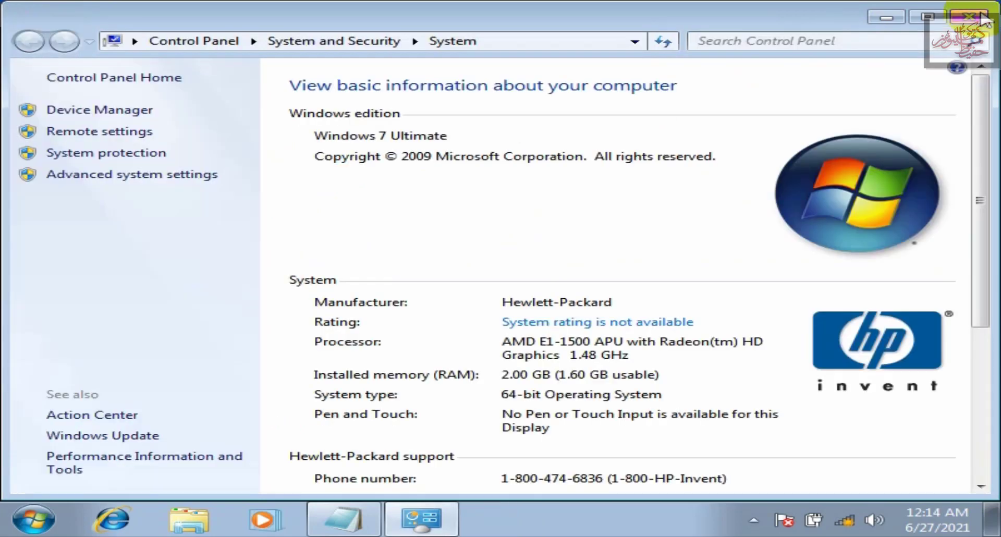
pyautogui.click(984, 18)
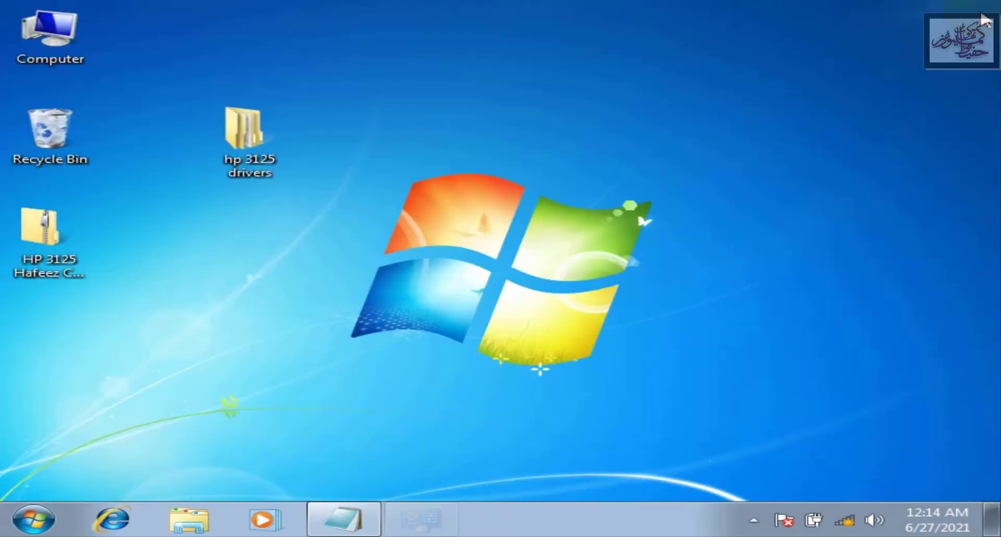
# Step: Set the screen resolution to 1366 × 768, keep the new display settings and close the resolution window
pyautogui.rightClick(529, 55)
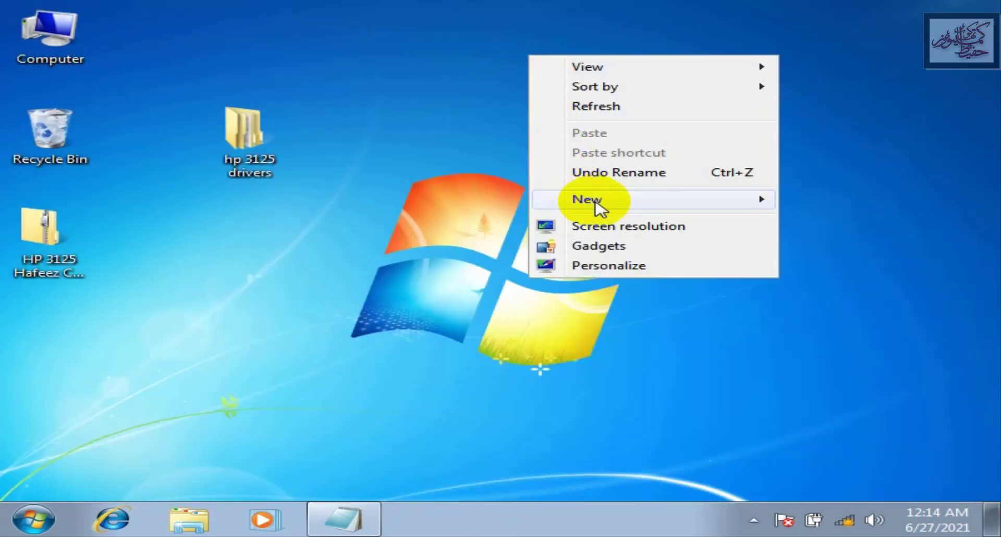
pyautogui.click(689, 232)
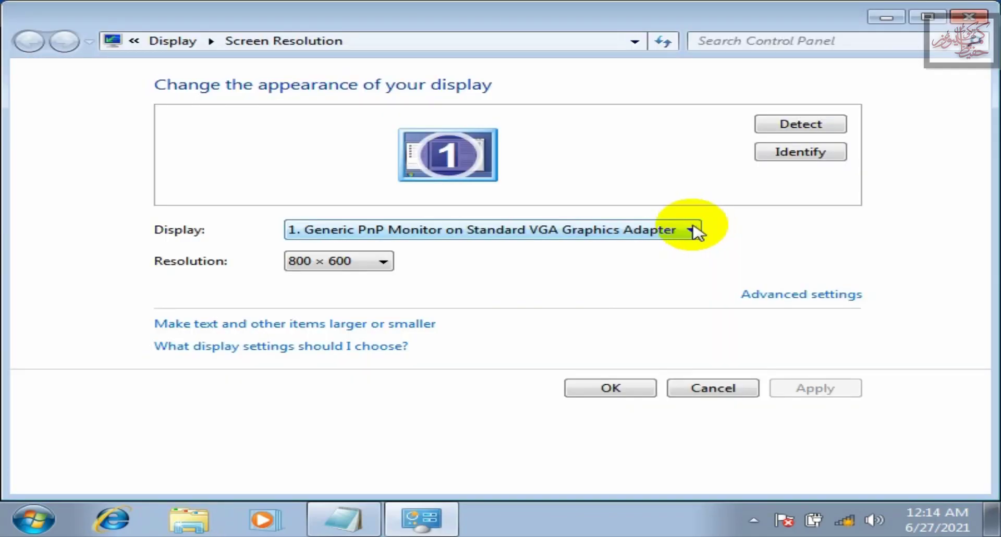
pyautogui.click(385, 262)
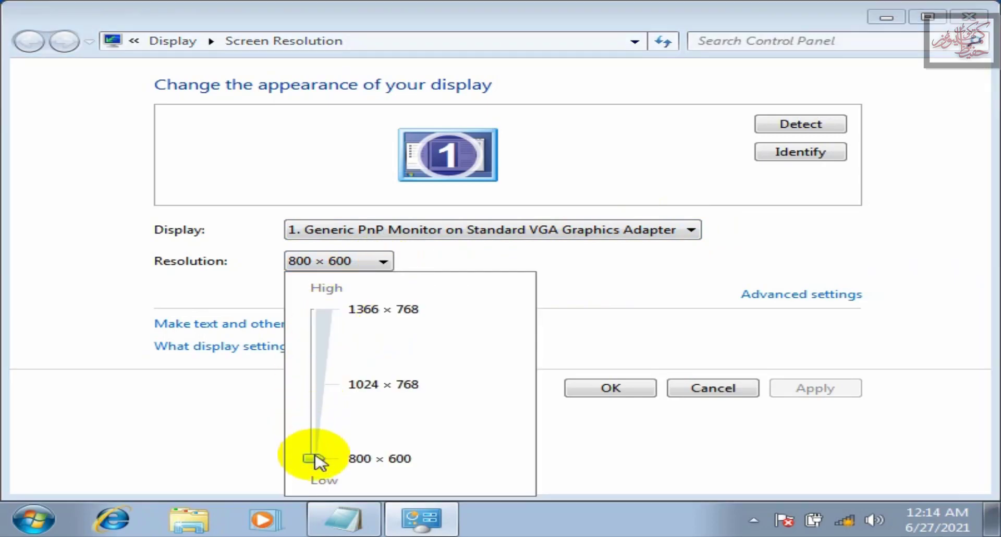
pyautogui.moveTo(313, 459); pyautogui.dragTo(313, 311)
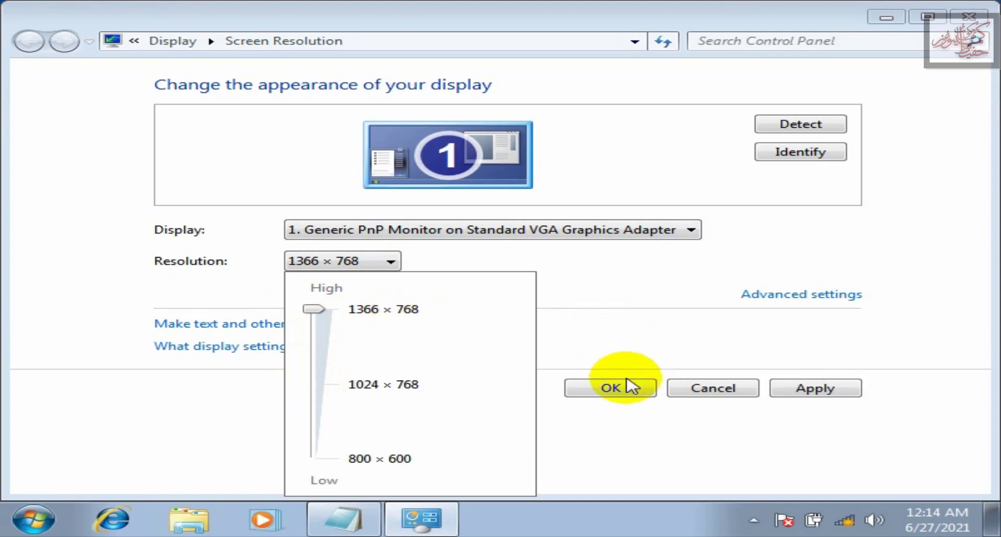
pyautogui.click(843, 392)
pyautogui.click(842, 390)
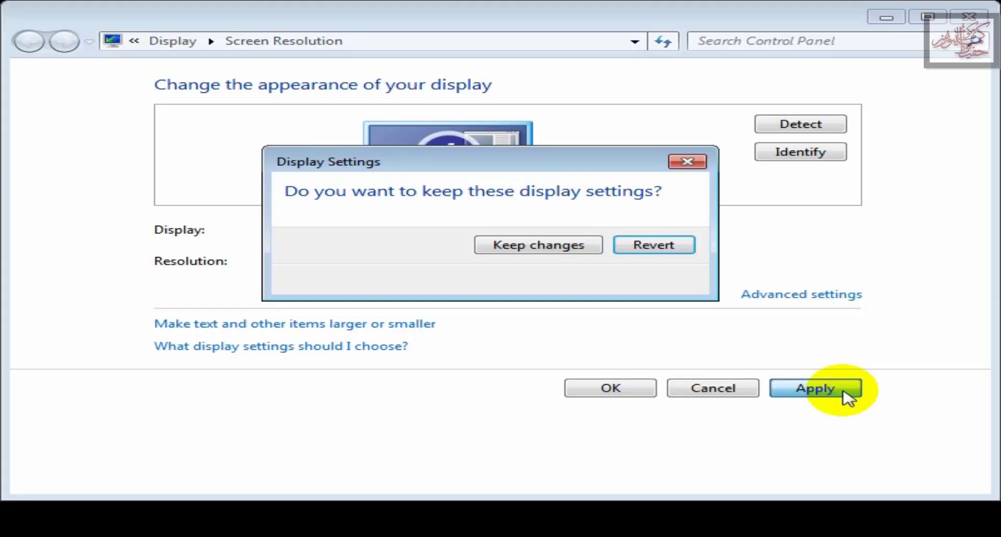
pyautogui.click(570, 245)
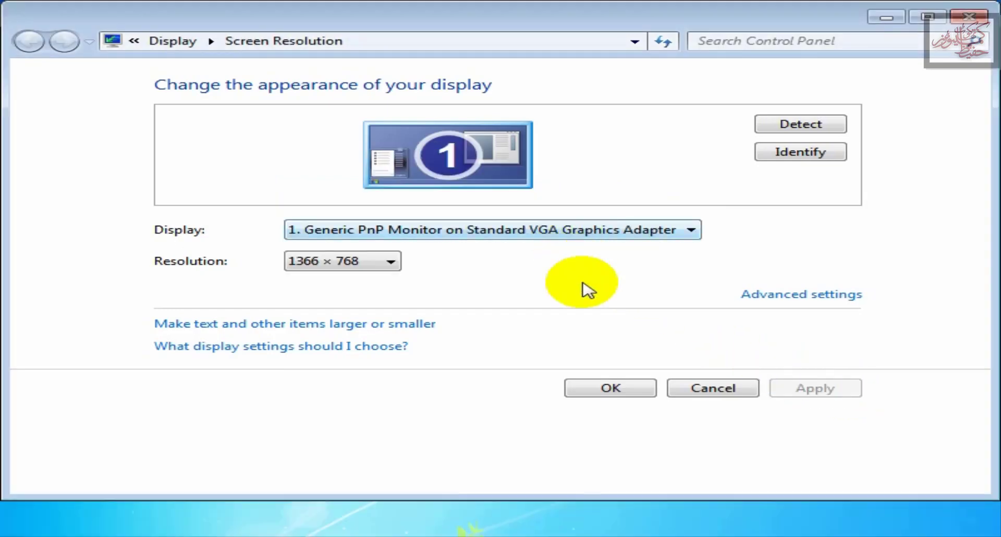
pyautogui.click(631, 393)
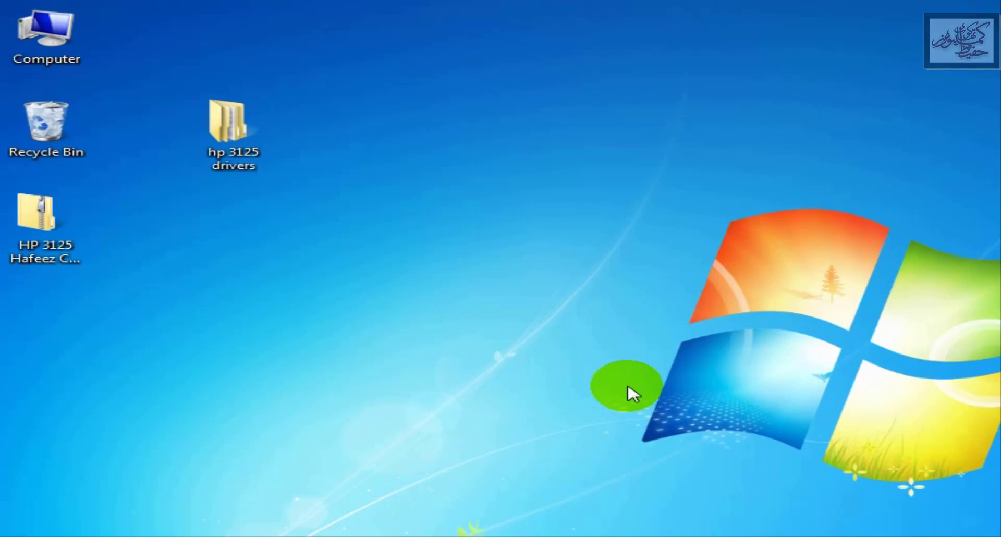